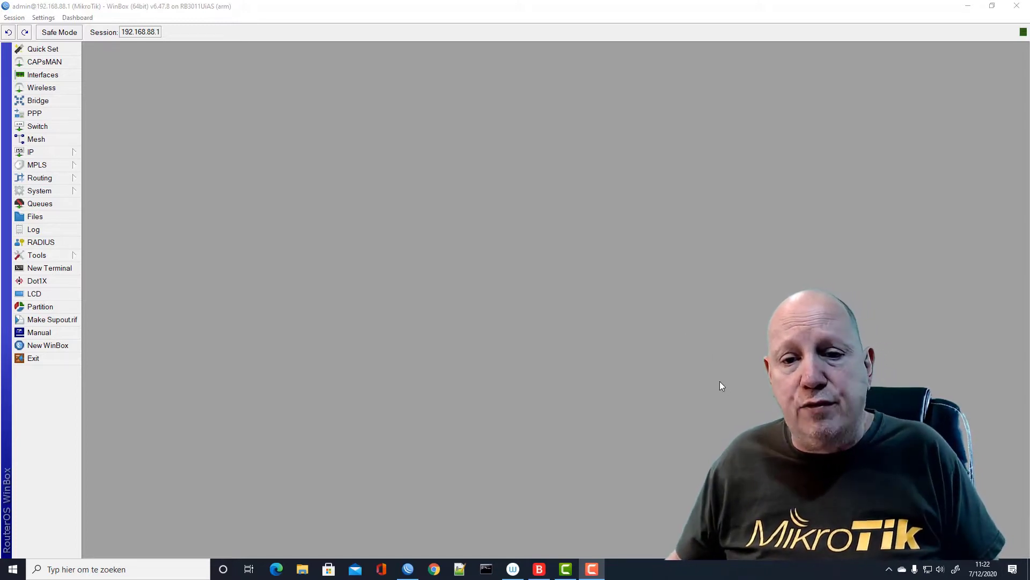
Open a router terminal and go to the ip firewall configuration level.
{"action": "left_click", "coordinate": [57, 268]}
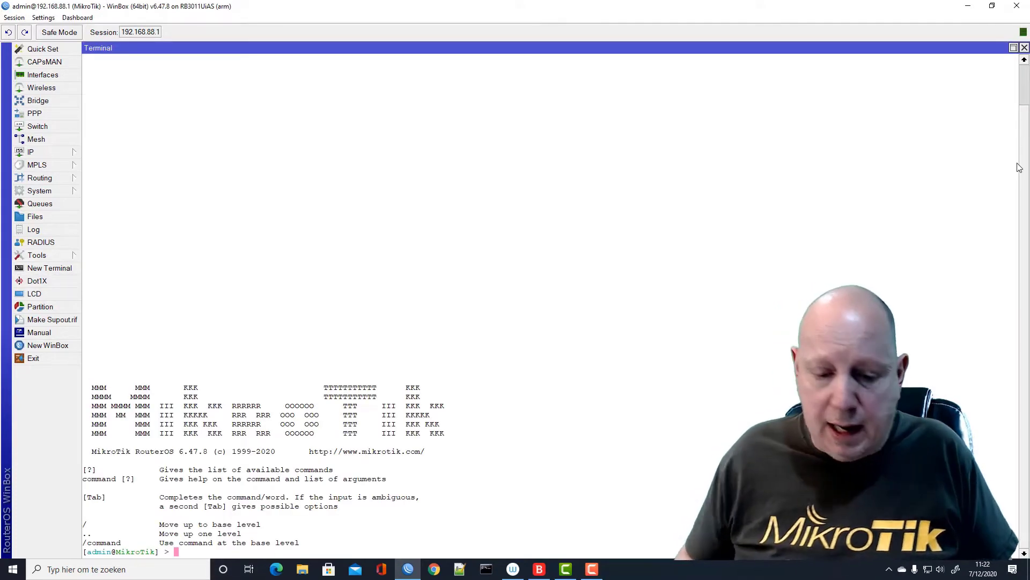
{"action": "type", "text": "ip"}
{"action": "key", "text": "Return"}
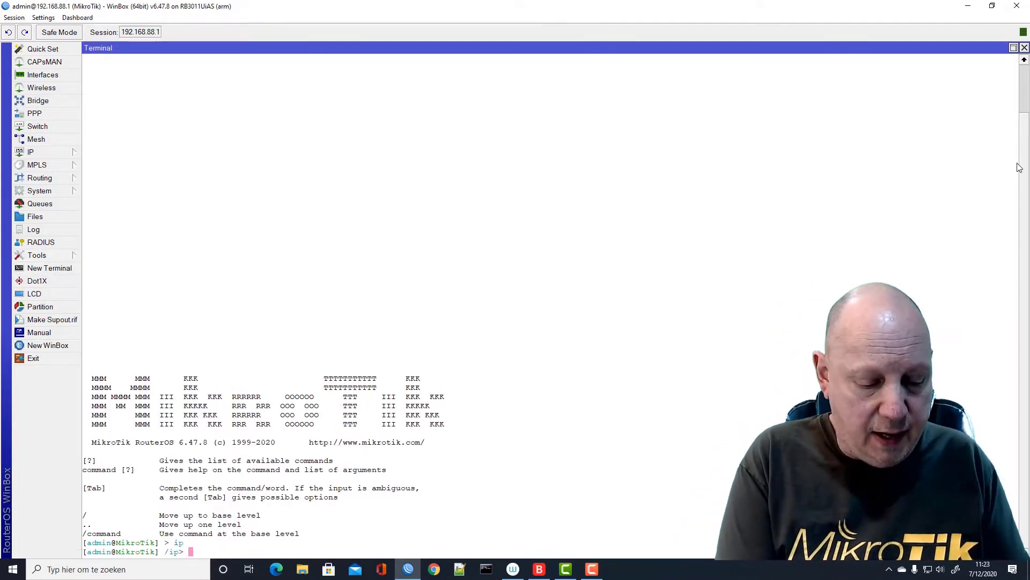
{"action": "type", "text": "fire"}
{"action": "key", "text": "Return"}
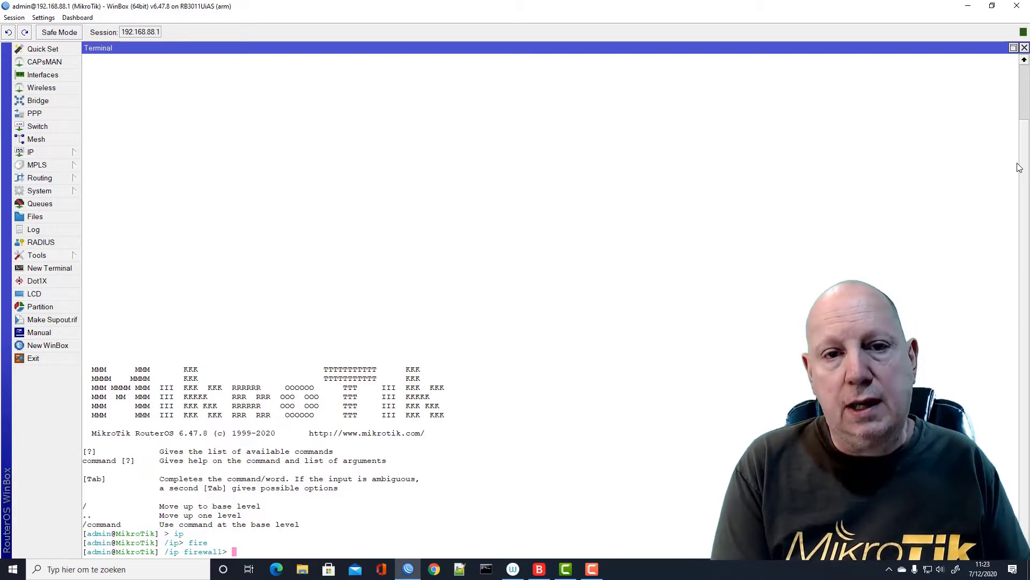
Export the firewall configuration to a file named firewall1.
{"action": "type", "text": "expor"}
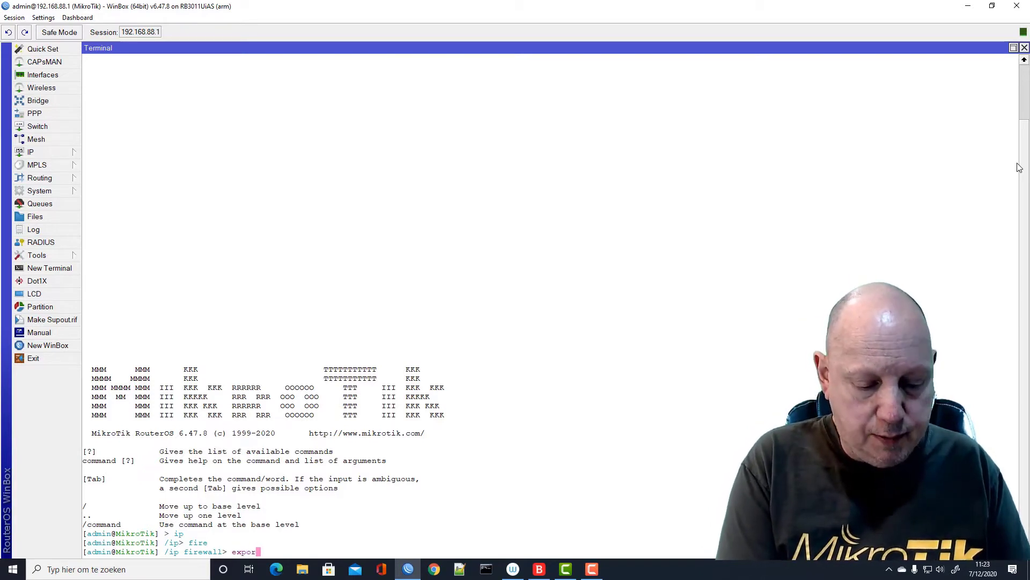
{"action": "type", "text": "t file"}
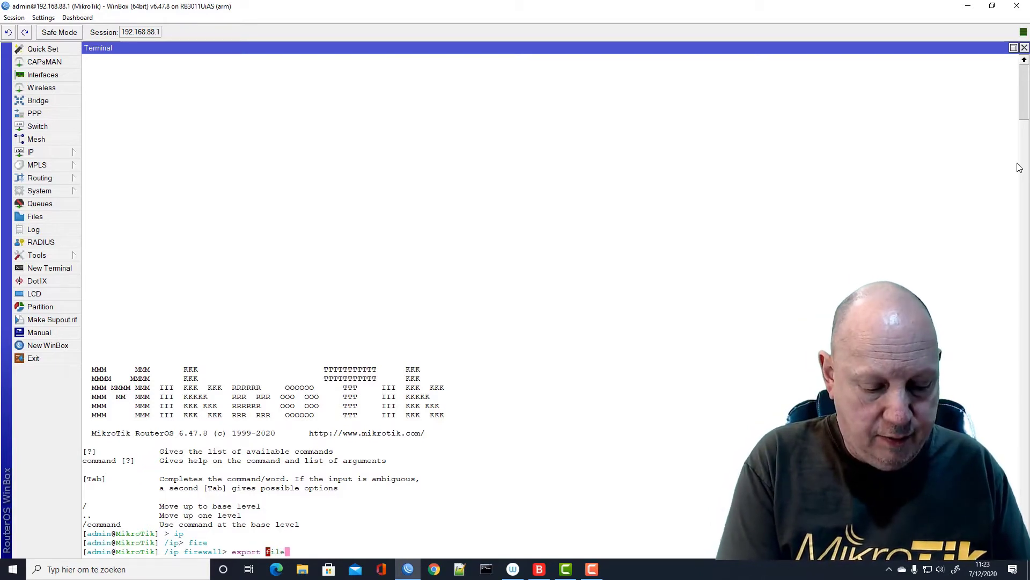
{"action": "type", "text": "=firewal"}
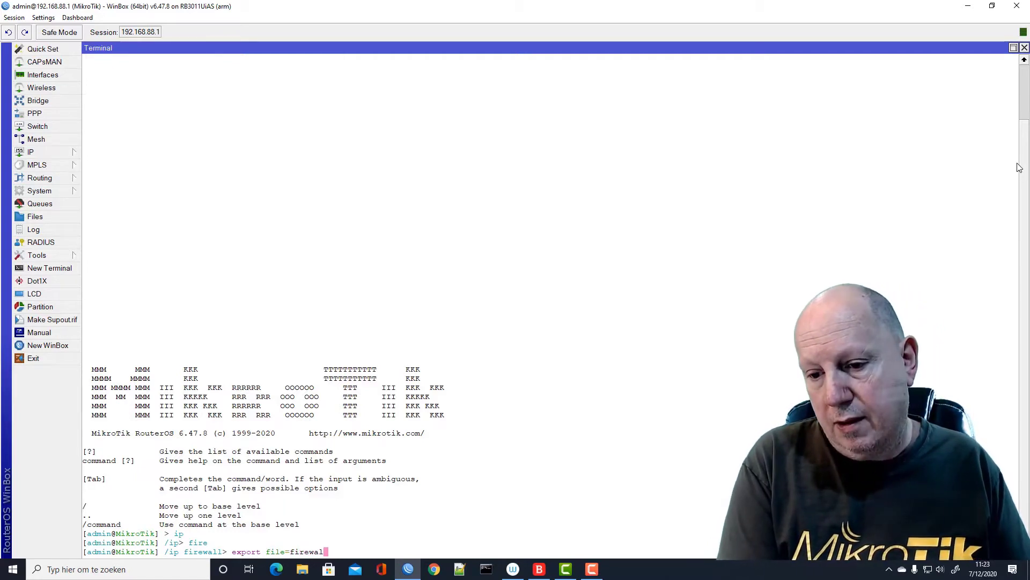
{"action": "key", "text": "BackSpace"}
{"action": "type", "text": "ll"}
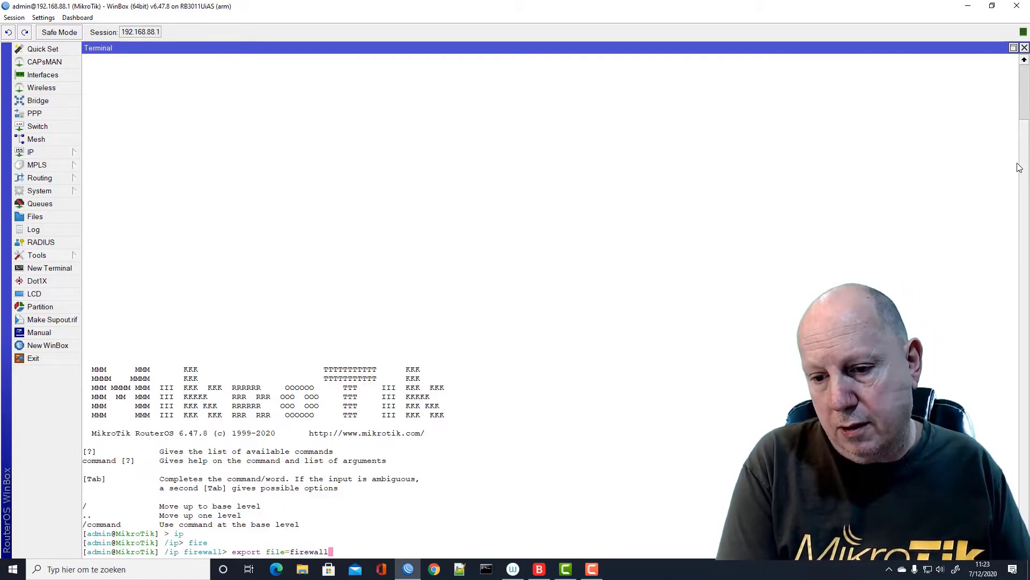
{"action": "type", "text": "1"}
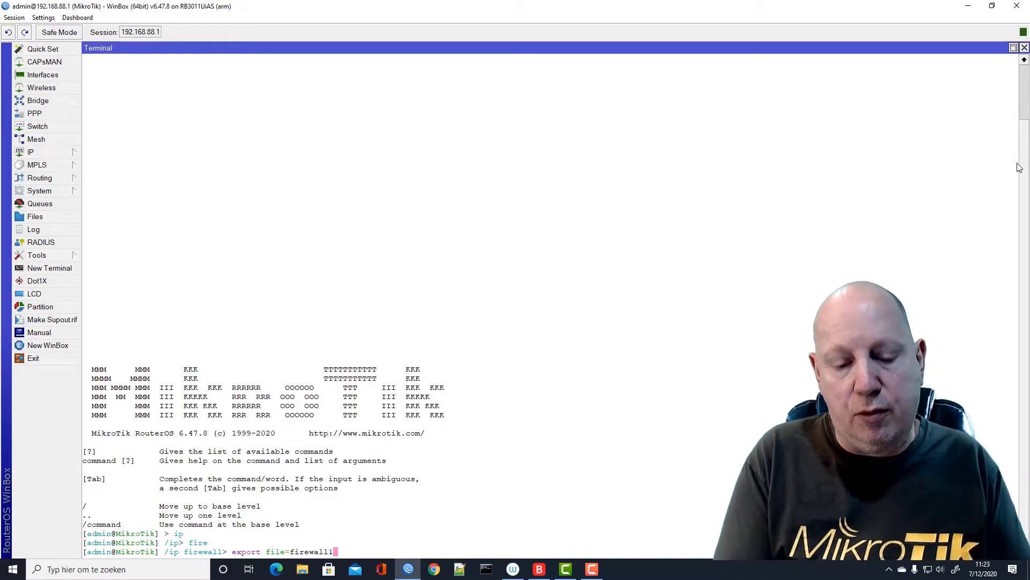
{"action": "key", "text": "Return"}
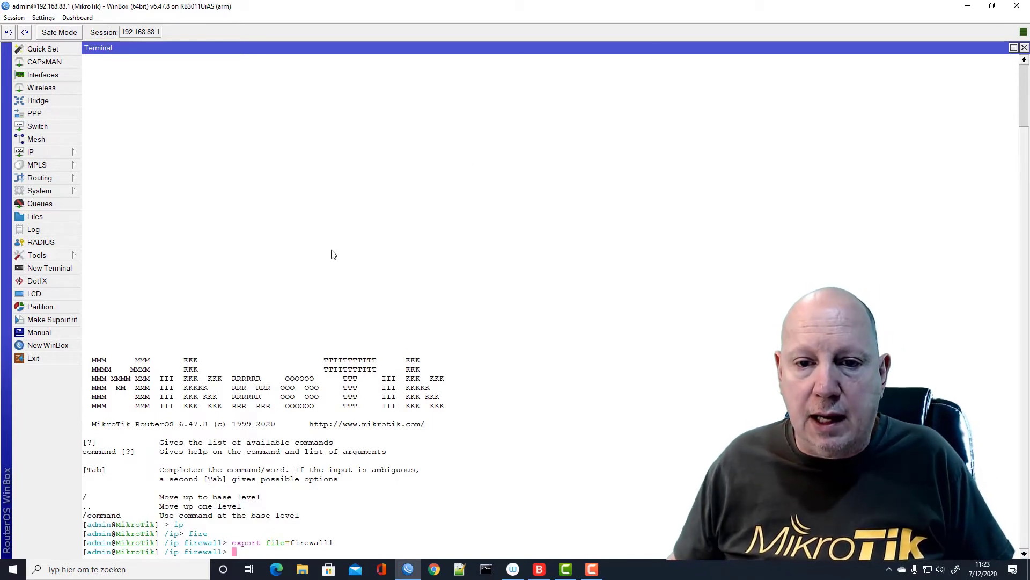
Copy firewall1.rsc from the router's file list to the Windows desktop, and close the file list.
{"action": "left_click", "coordinate": [41, 216]}
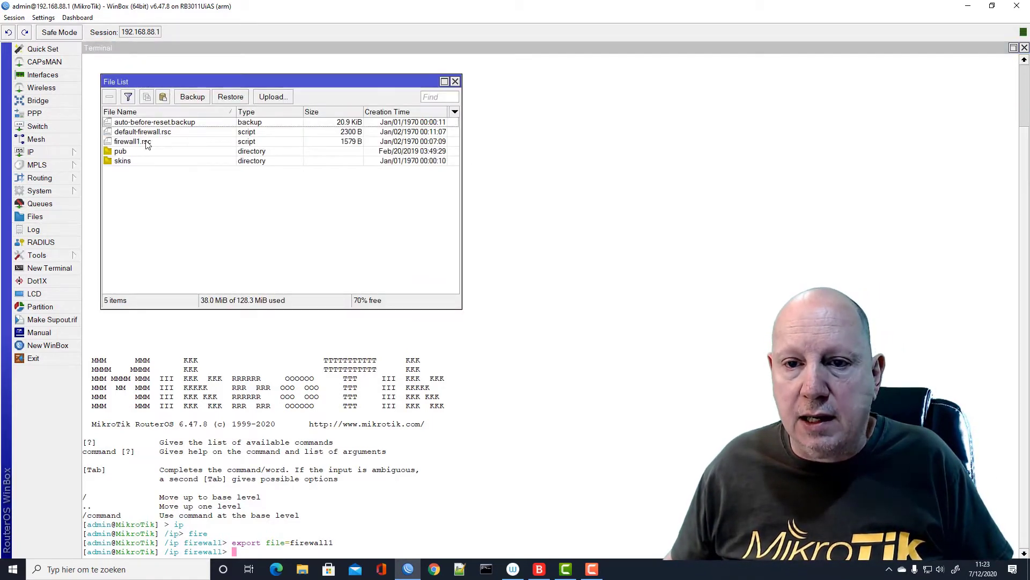
{"action": "left_click", "coordinate": [128, 143]}
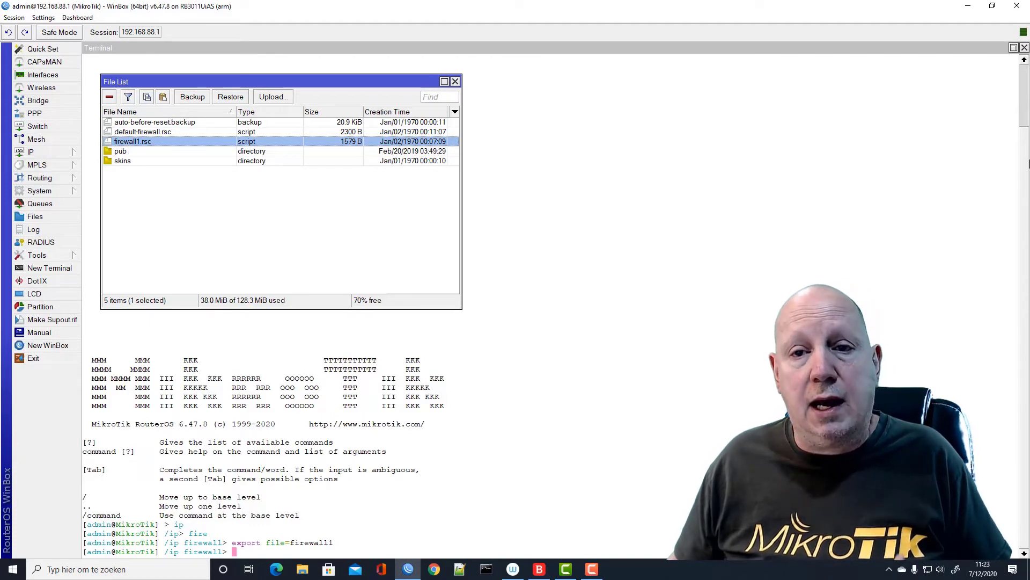
{"action": "left_click", "coordinate": [998, 8]}
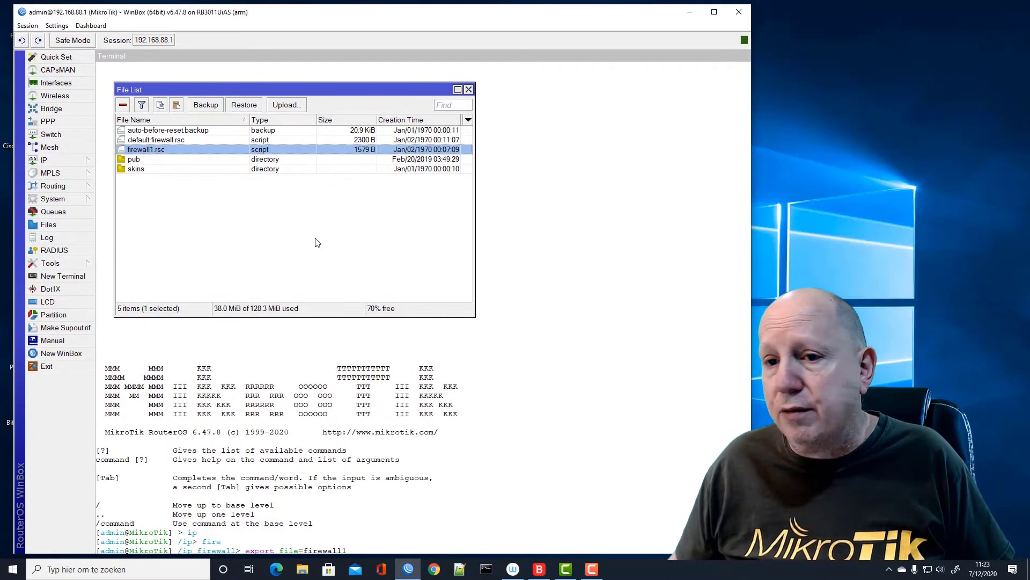
{"action": "left_click_drag", "start_coordinate": [136, 153], "coordinate": [864, 137]}
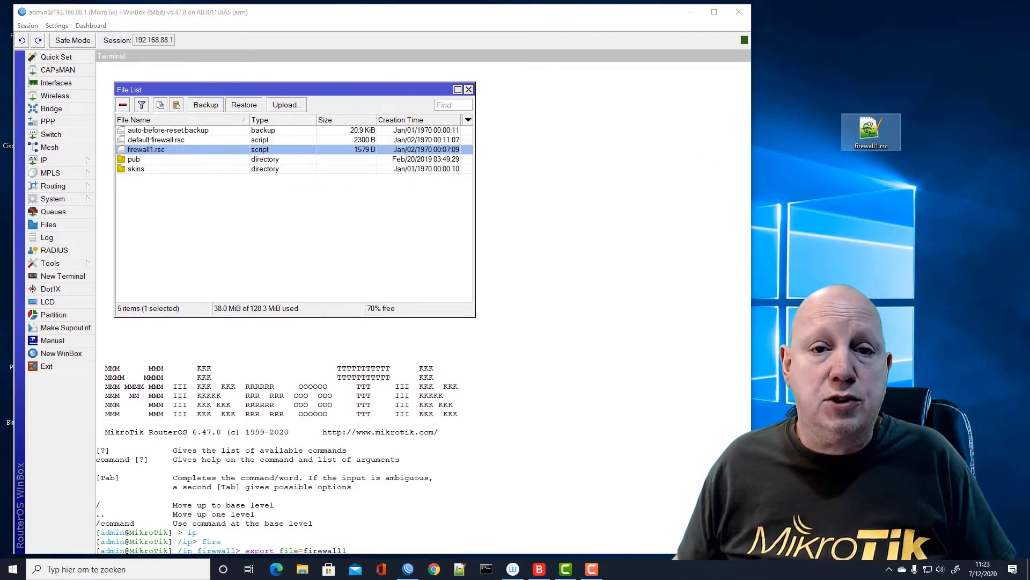
{"action": "left_click", "coordinate": [469, 89]}
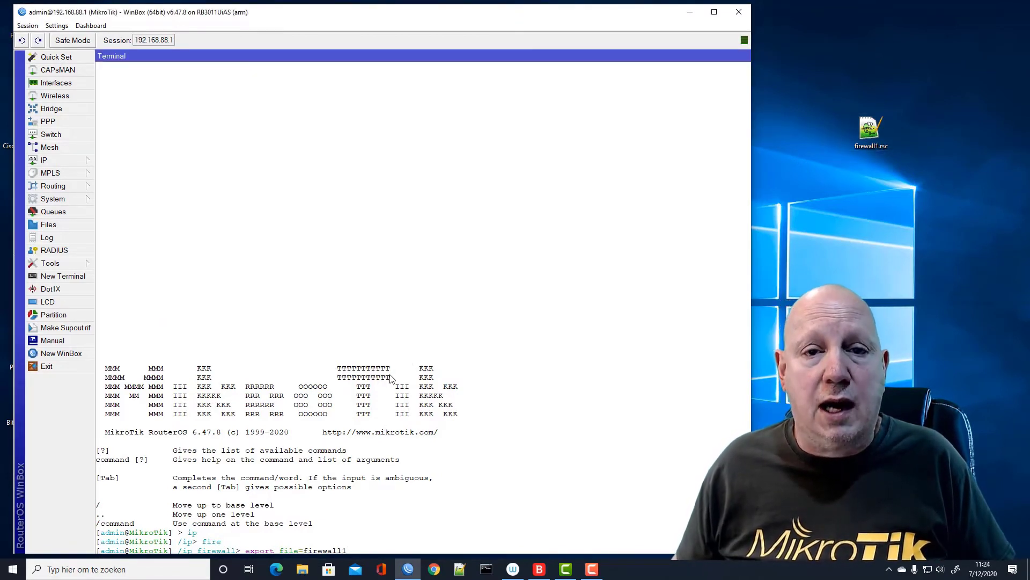
{"action": "left_click", "coordinate": [714, 11]}
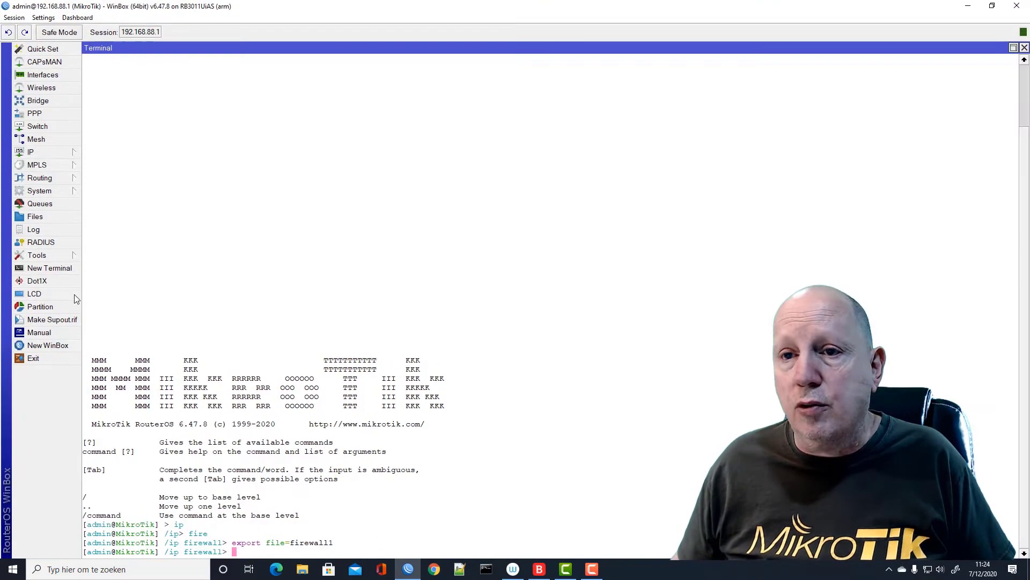
Set up a configuration reset with No Default Configuration and Keep User Configuration enabled.
{"action": "left_click", "coordinate": [38, 192]}
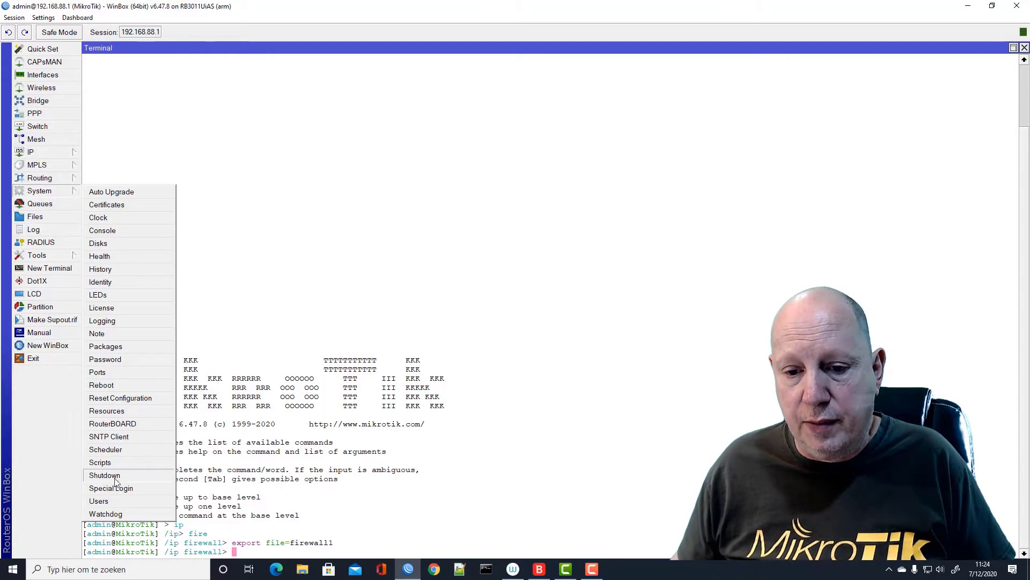
{"action": "left_click", "coordinate": [113, 400]}
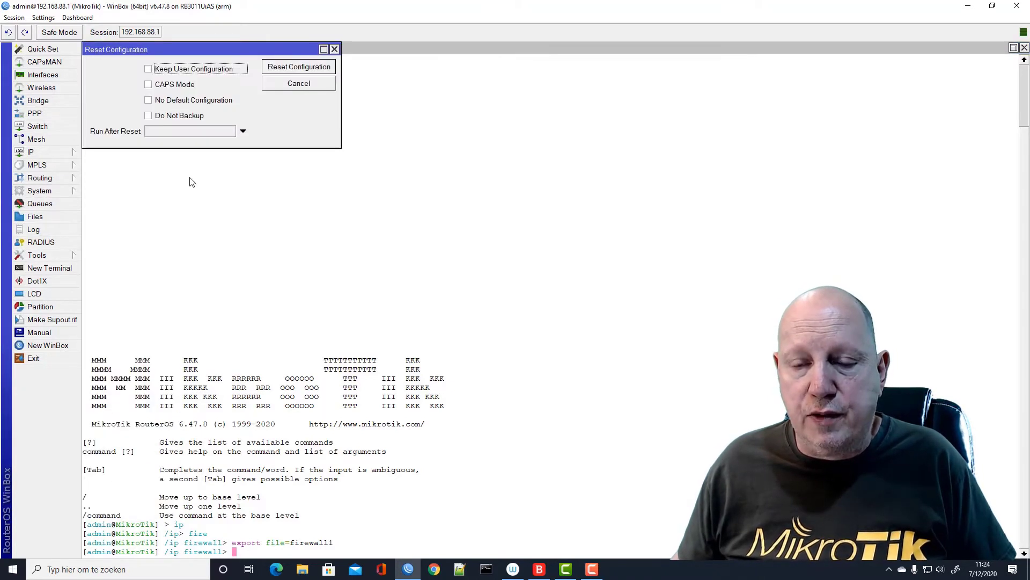
{"action": "left_click", "coordinate": [149, 101]}
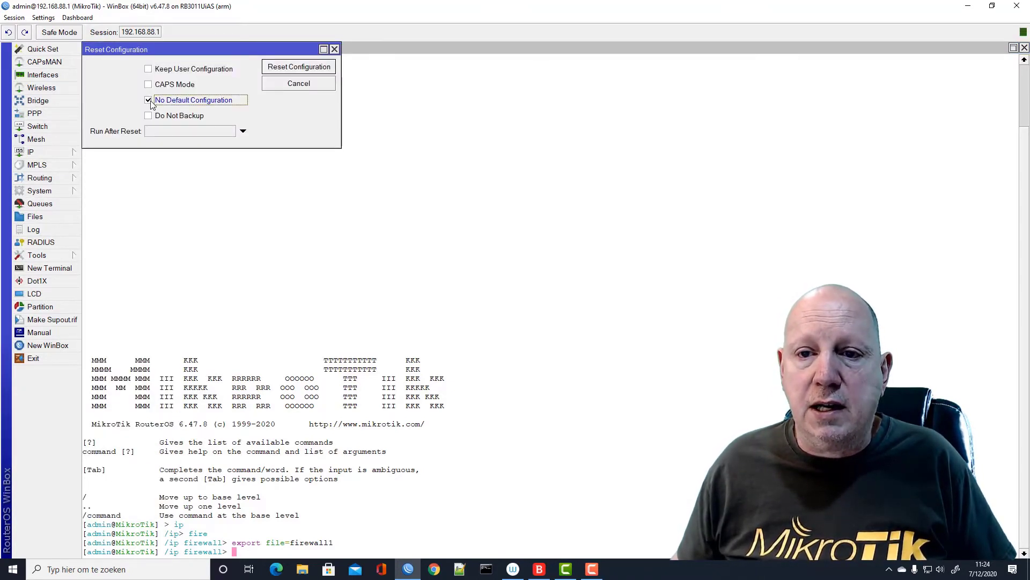
{"action": "left_click", "coordinate": [149, 70]}
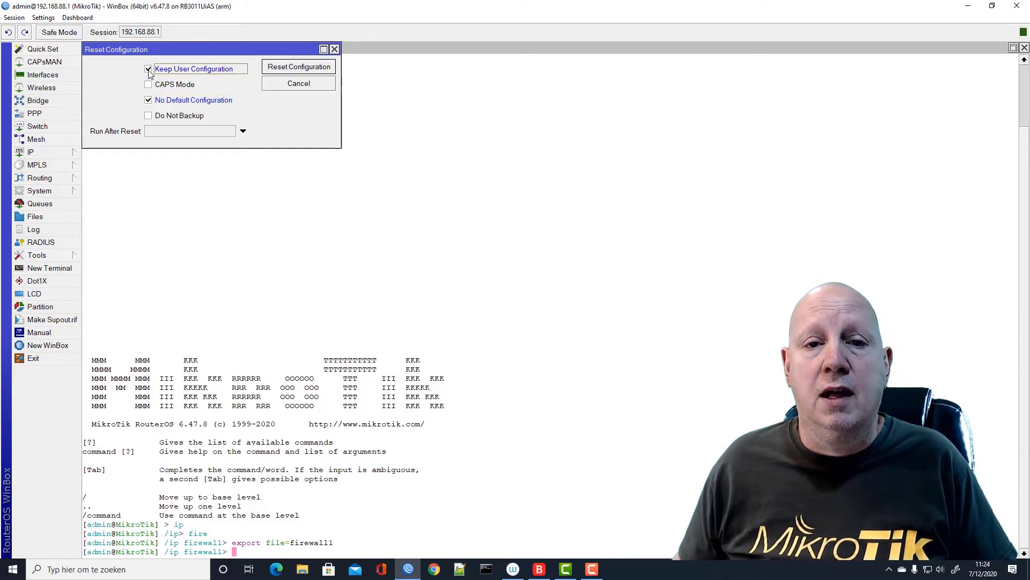
Check which user accounts exist on the router, and close the user list.
{"action": "left_click", "coordinate": [49, 193]}
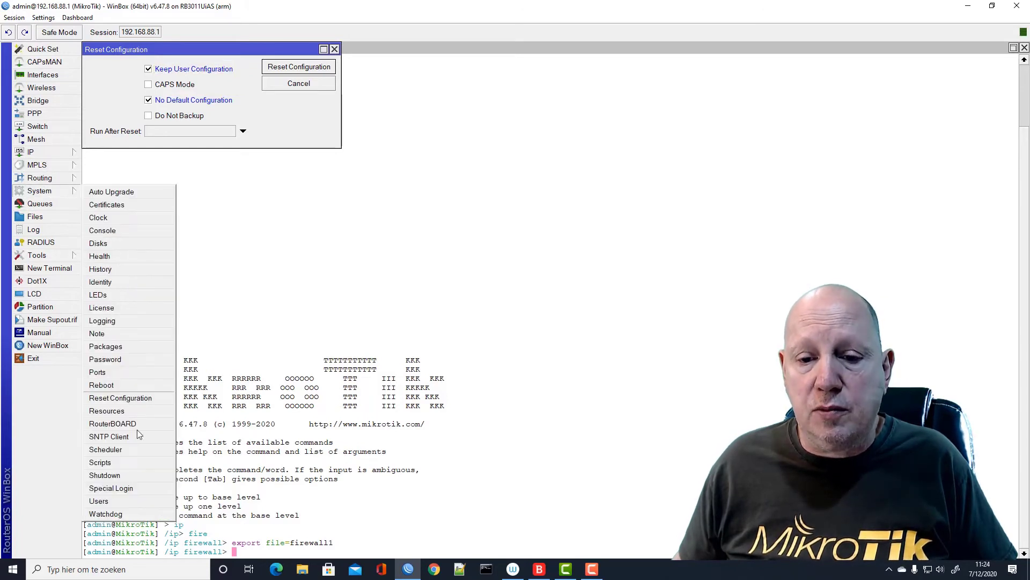
{"action": "left_click", "coordinate": [107, 505]}
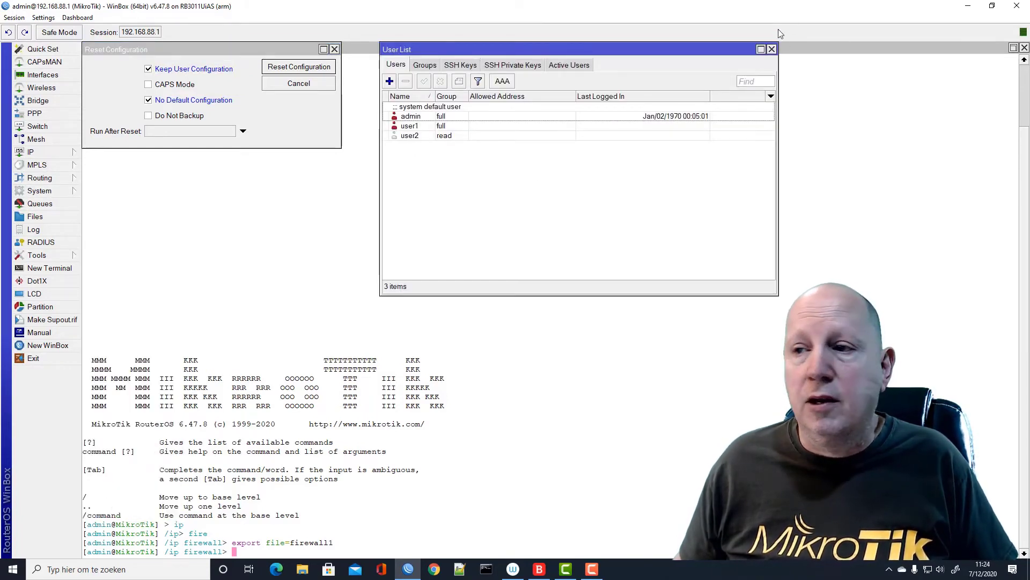
{"action": "left_click", "coordinate": [771, 49]}
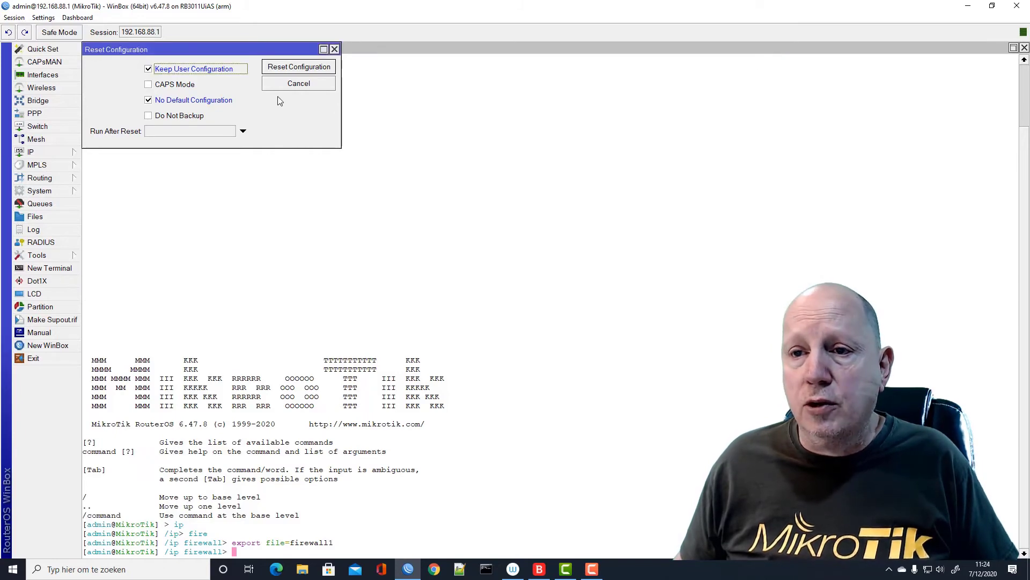
Run the configuration reset and confirm rebooting the router.
{"action": "left_click", "coordinate": [306, 70]}
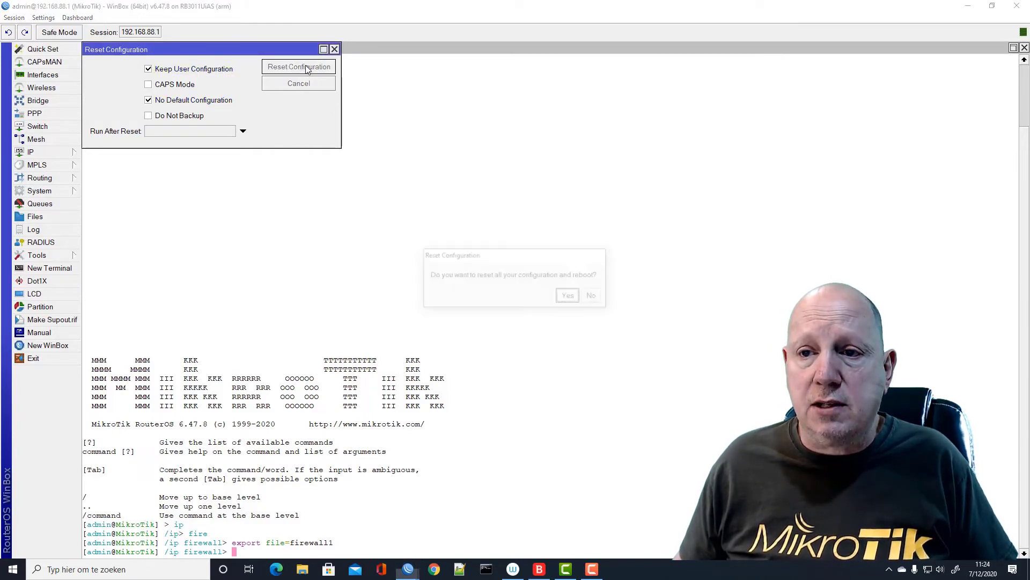
{"action": "left_click", "coordinate": [569, 296]}
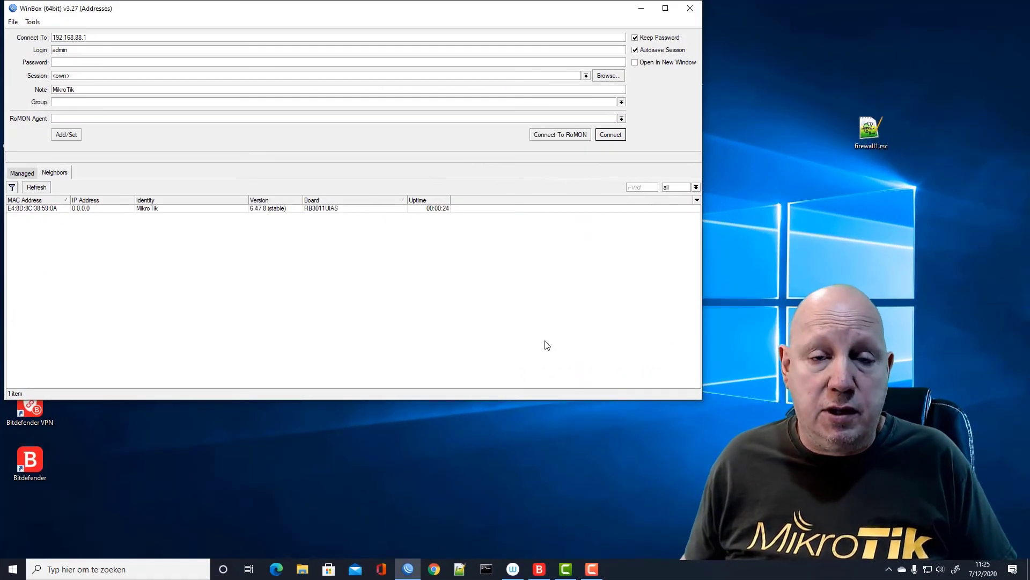
Try connecting to the router at 192.168.88.1, and log in as admin through its MAC address from the discovered neighbors instead.
{"action": "left_click", "coordinate": [615, 137]}
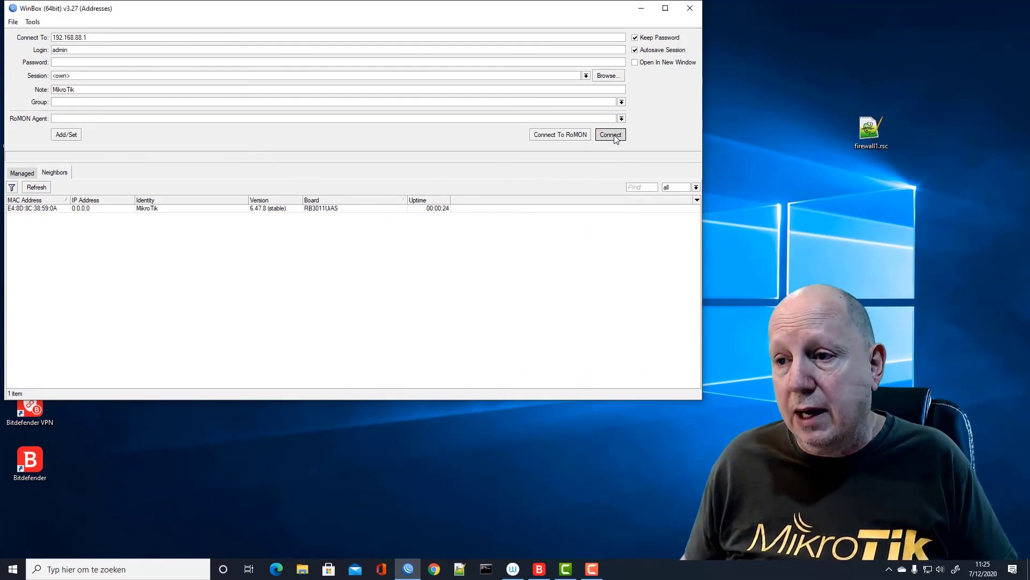
{"action": "left_click", "coordinate": [612, 135]}
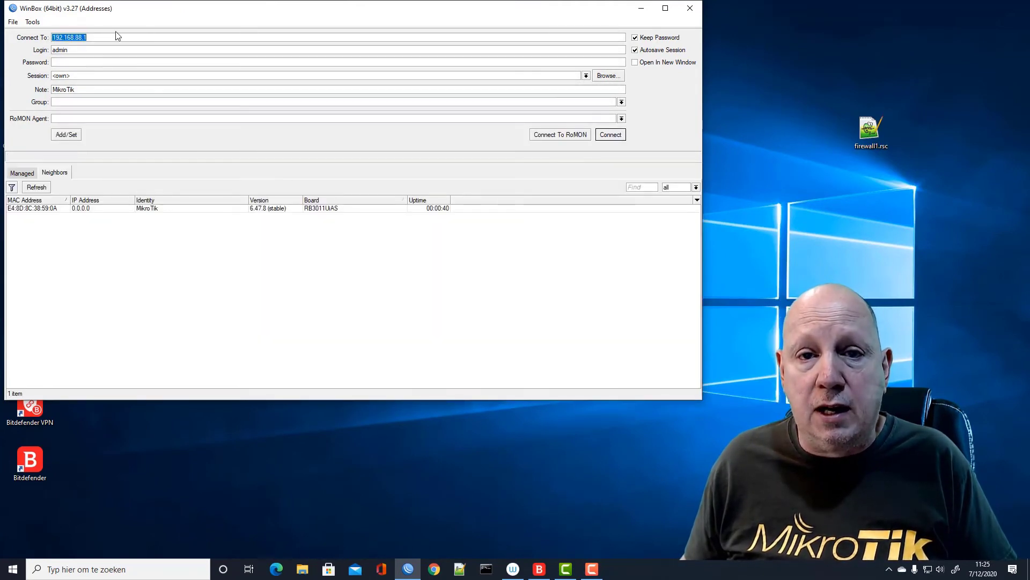
{"action": "left_click", "coordinate": [30, 209]}
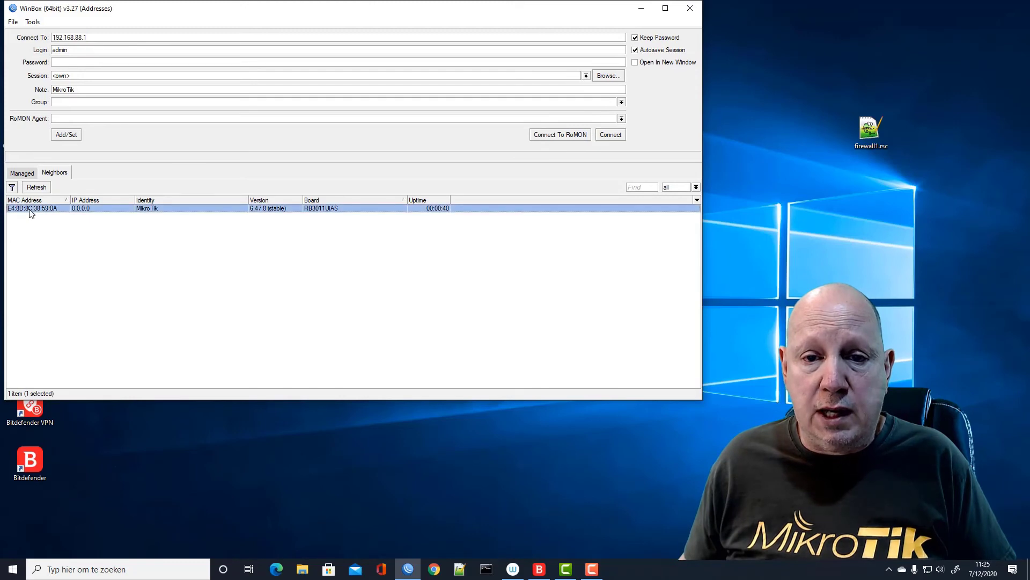
{"action": "left_click", "coordinate": [31, 213]}
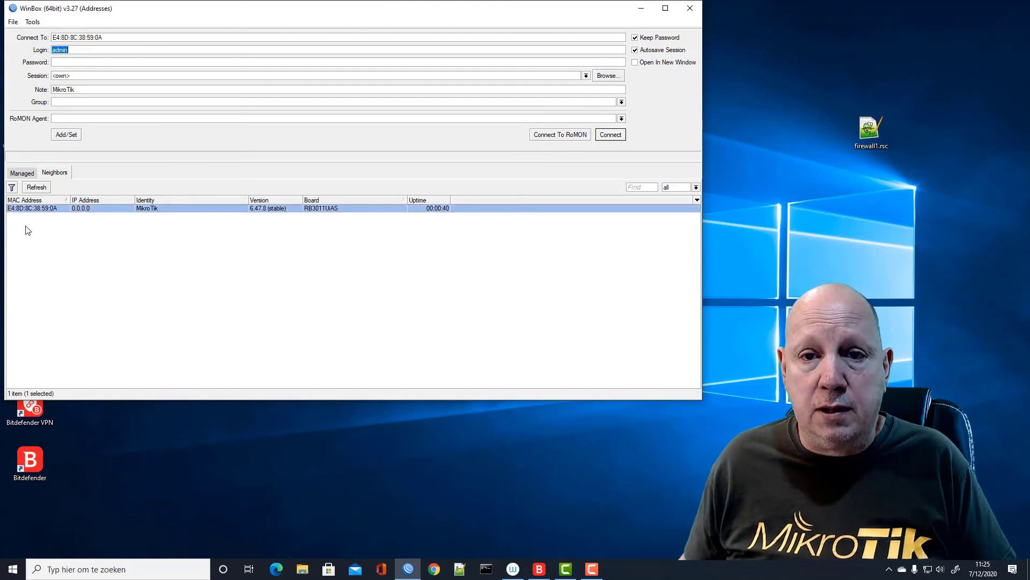
{"action": "left_click", "coordinate": [611, 136]}
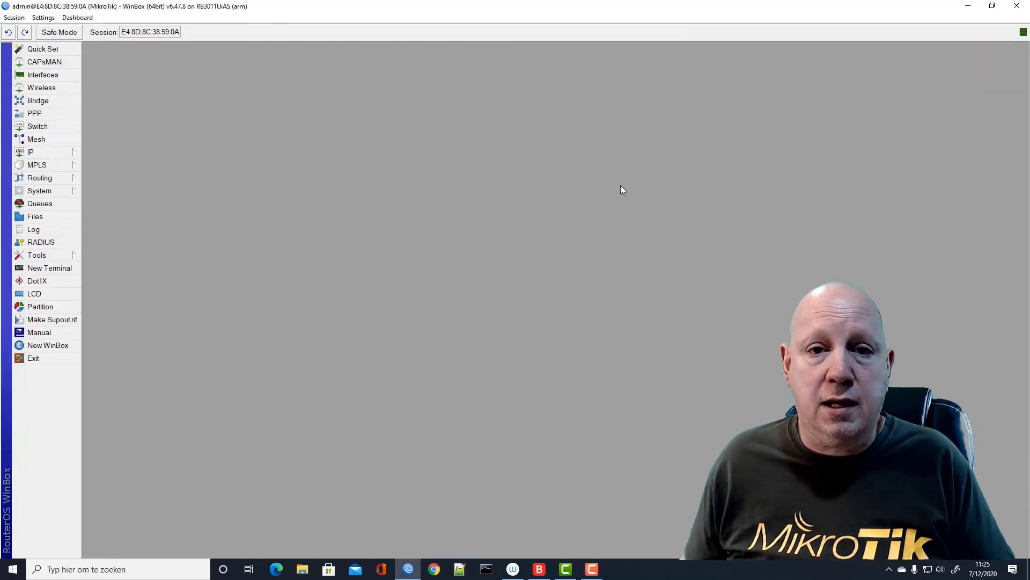
Check the router's IP address list for configured addresses, and close it.
{"action": "left_click", "coordinate": [40, 151]}
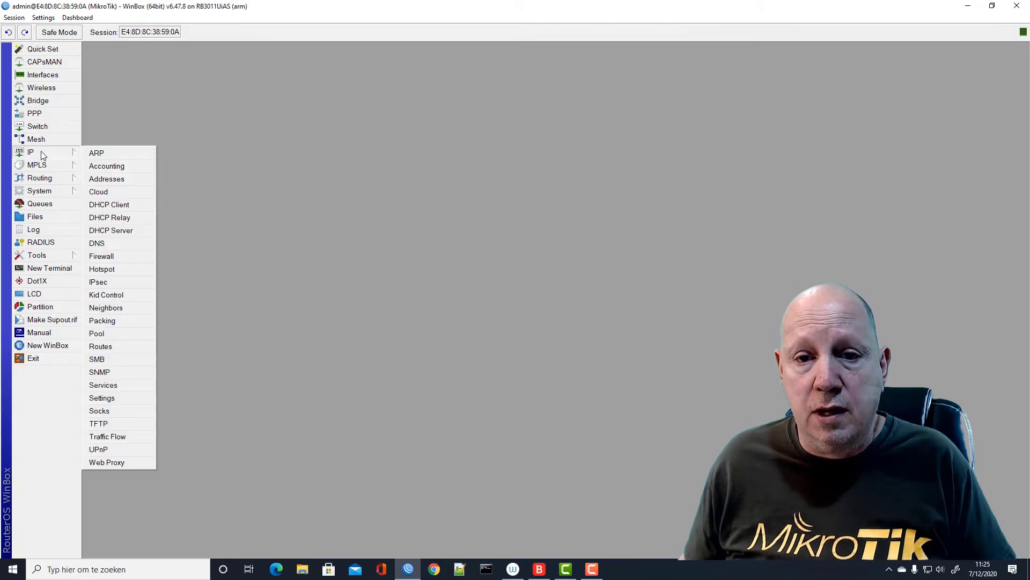
{"action": "left_click", "coordinate": [136, 183]}
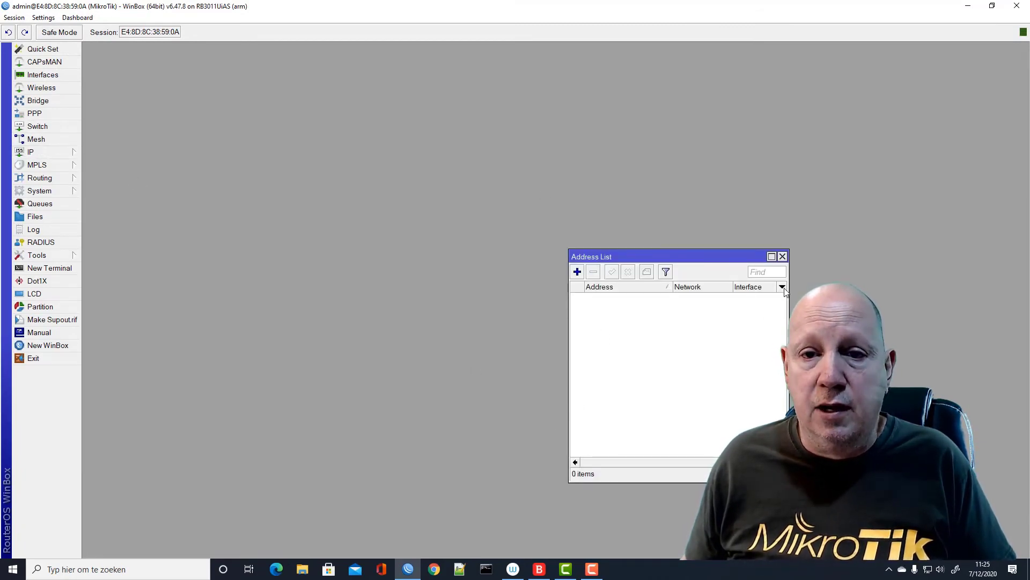
{"action": "left_click", "coordinate": [783, 257]}
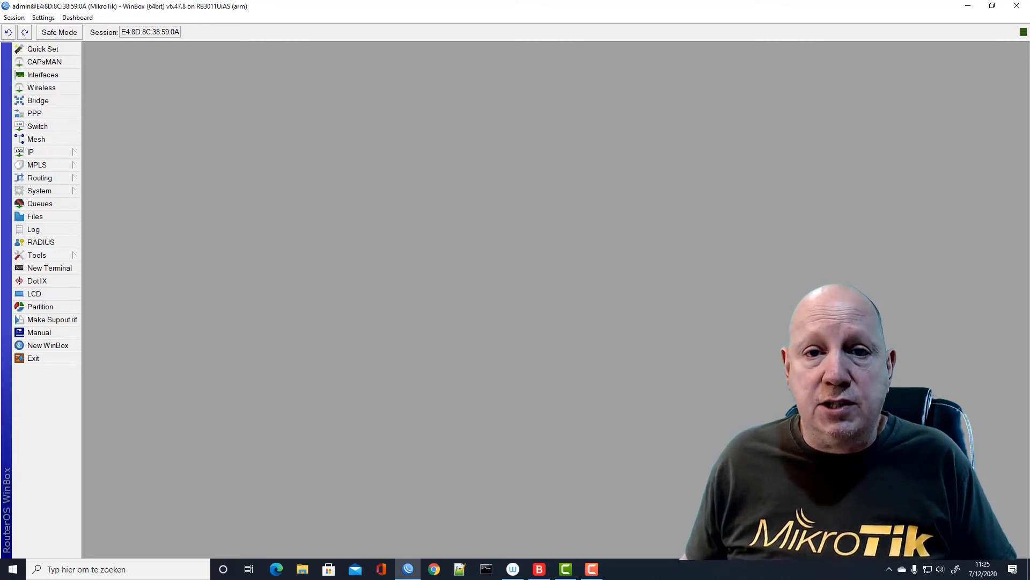